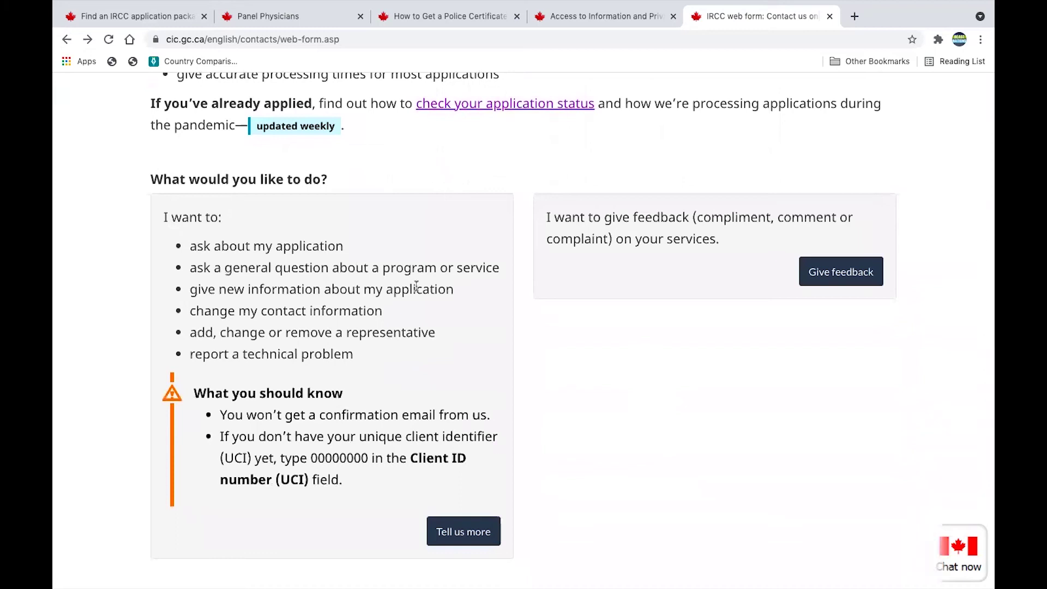
# Highlight the list of contact reasons under "I want to", and open and end the virtual assistant chat.
pyautogui.moveTo(161, 216); pyautogui.dragTo(362, 369)
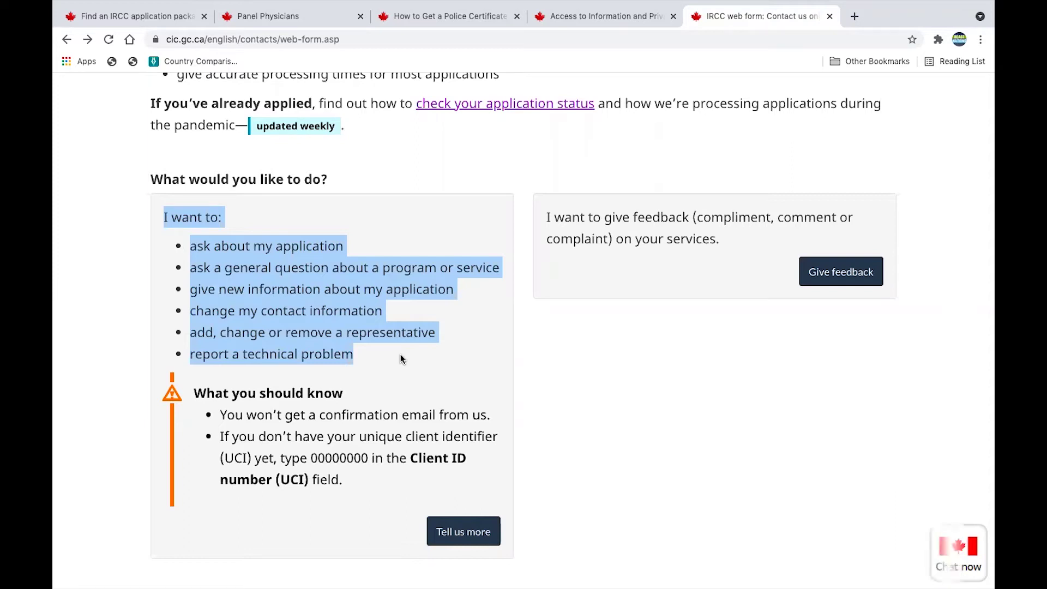
pyautogui.scroll(7, 401, 358)
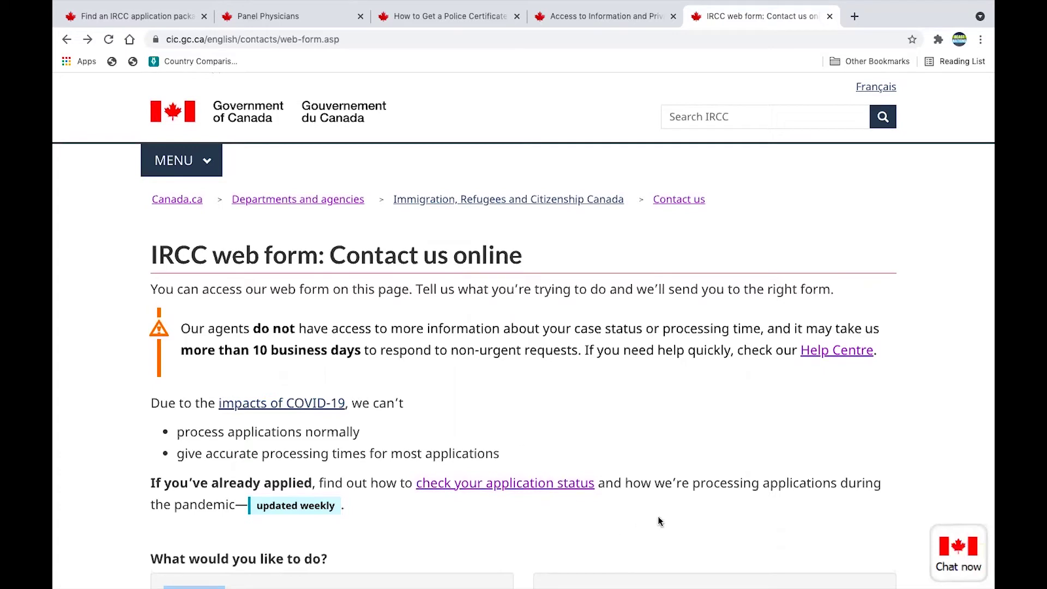
pyautogui.click(959, 555)
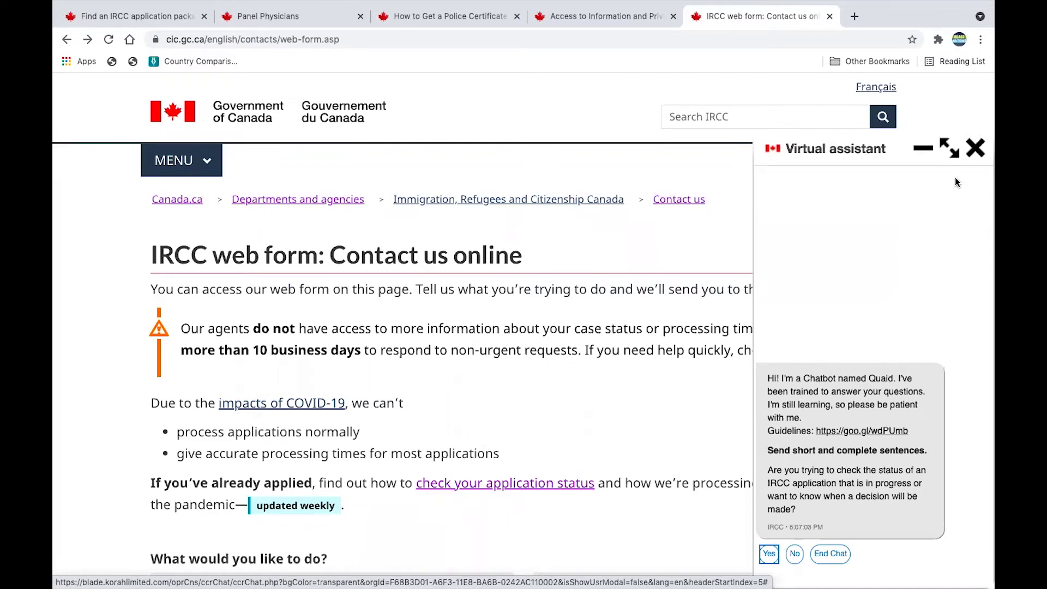
pyautogui.click(975, 148)
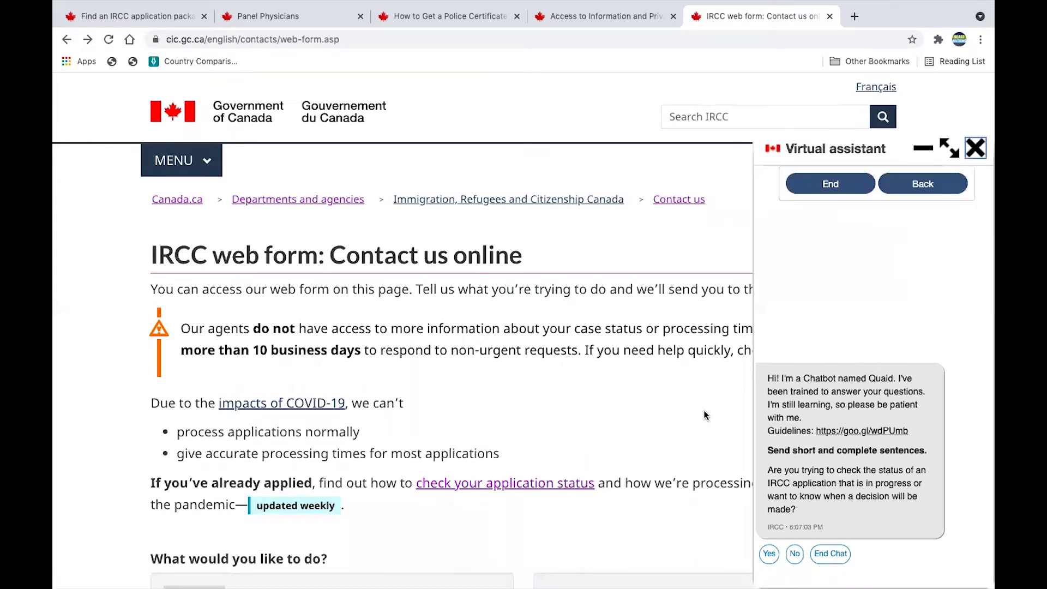
pyautogui.click(847, 180)
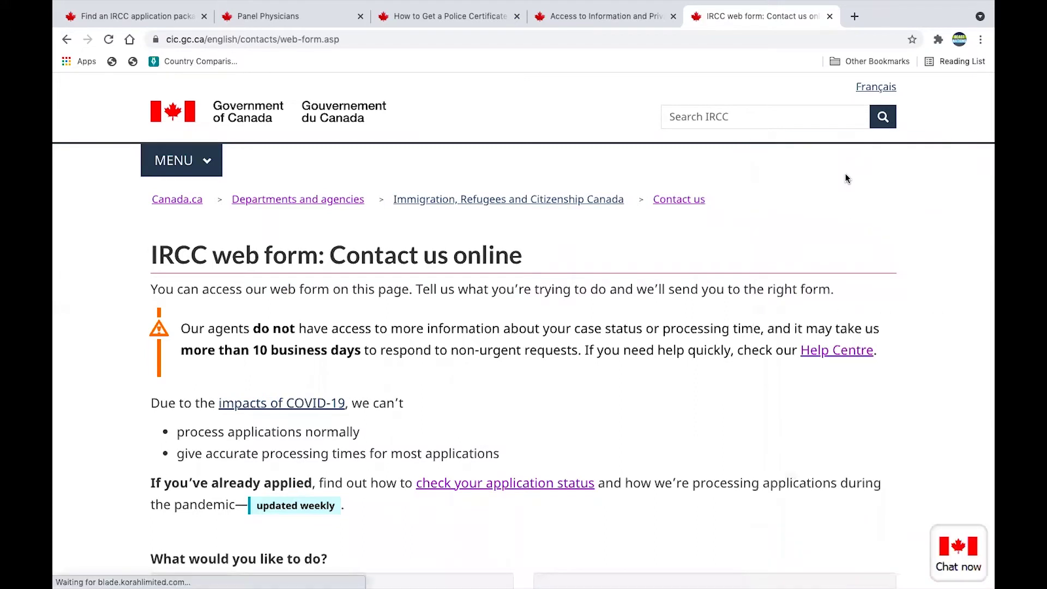
# Open the follow-up questions for asking about or updating an application.
pyautogui.scroll(-6, 585, 401)
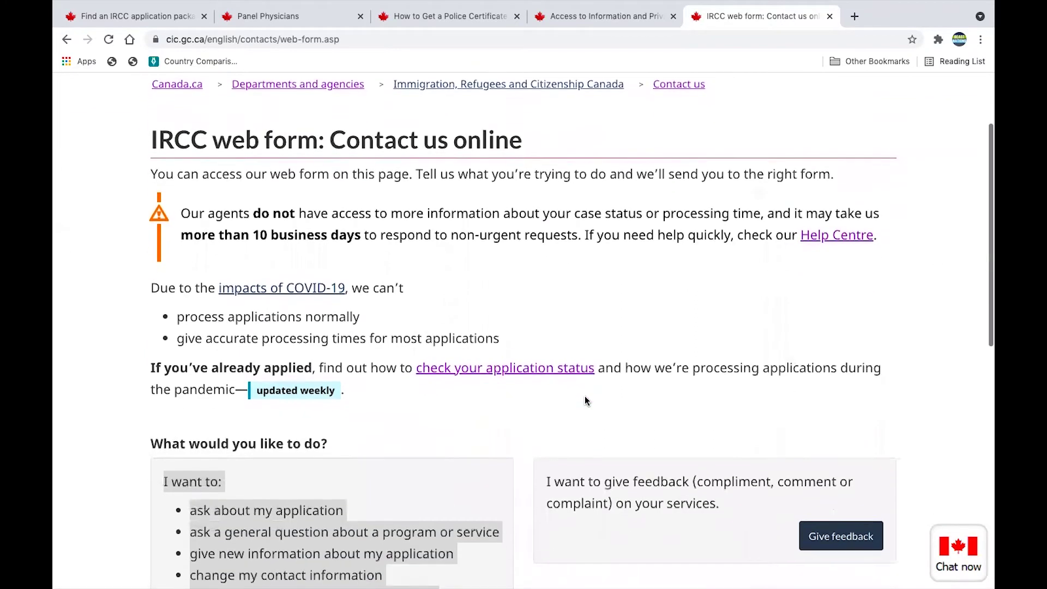
pyautogui.scroll(-3, 585, 401)
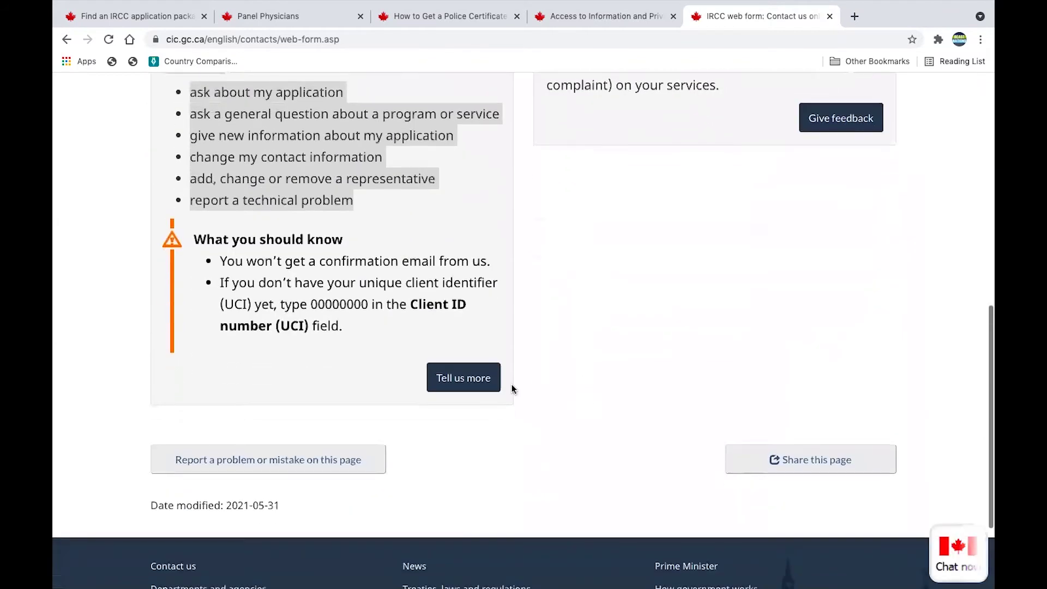
pyautogui.click(453, 382)
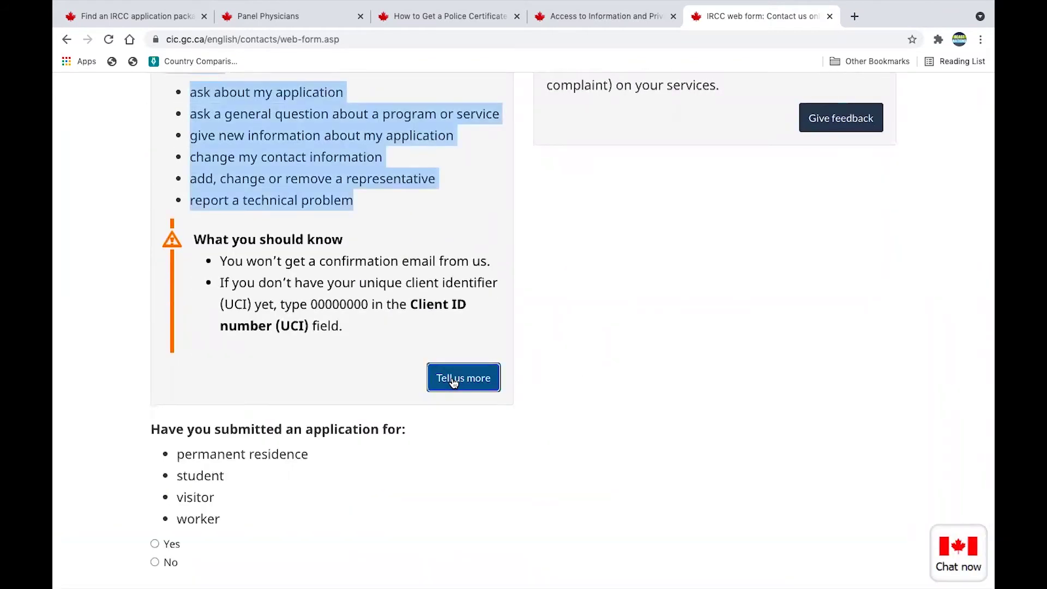
# Answer Yes to a submitted application and to processing outside Canada, and choose Ghana - Accra as the visa office.
pyautogui.scroll(-2, 453, 381)
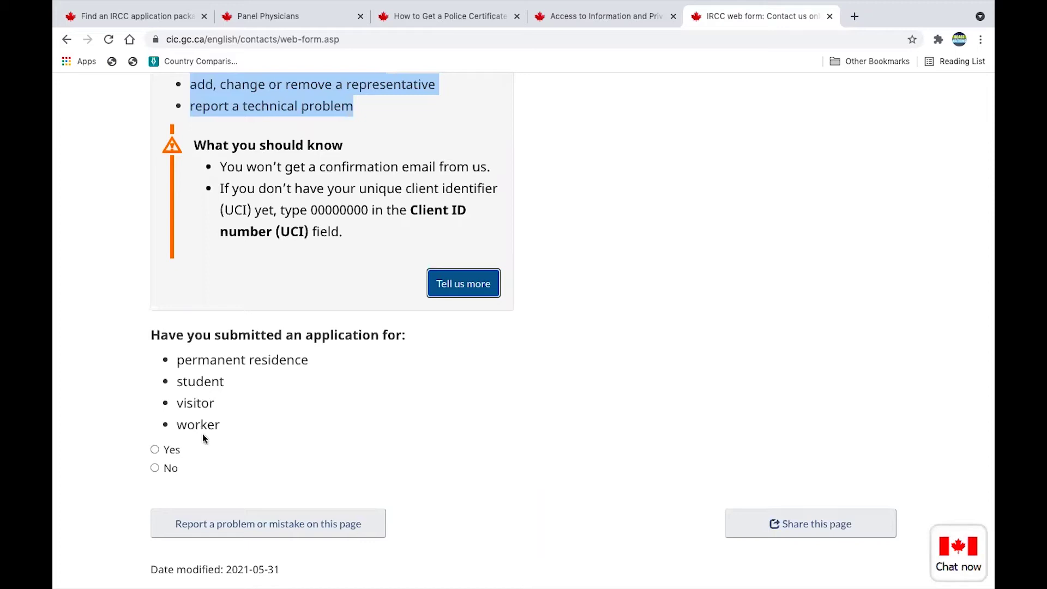
pyautogui.click(155, 449)
pyautogui.scroll(-4, 431, 410)
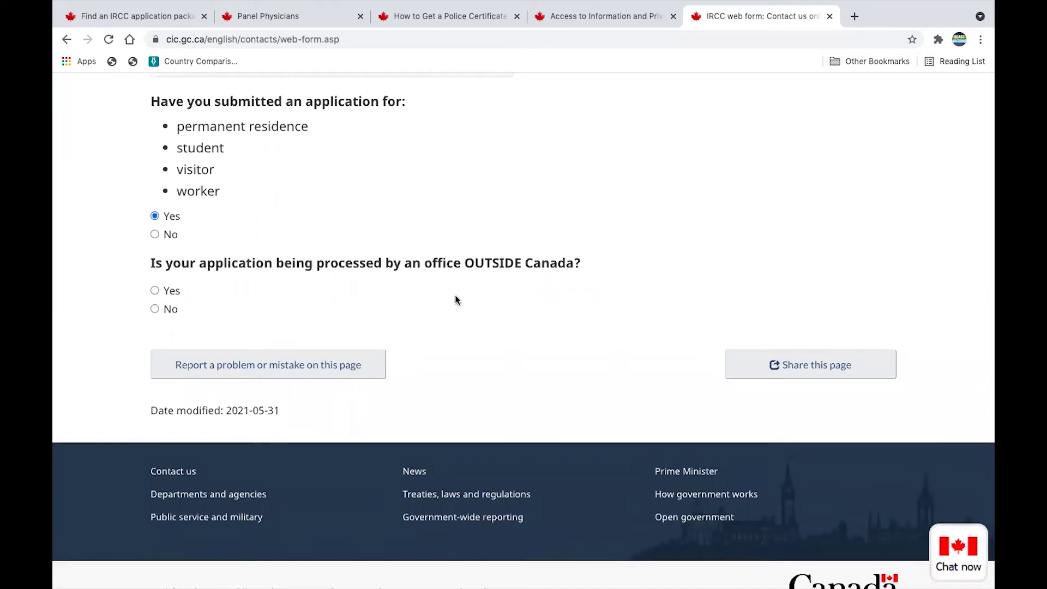
pyautogui.click(155, 290)
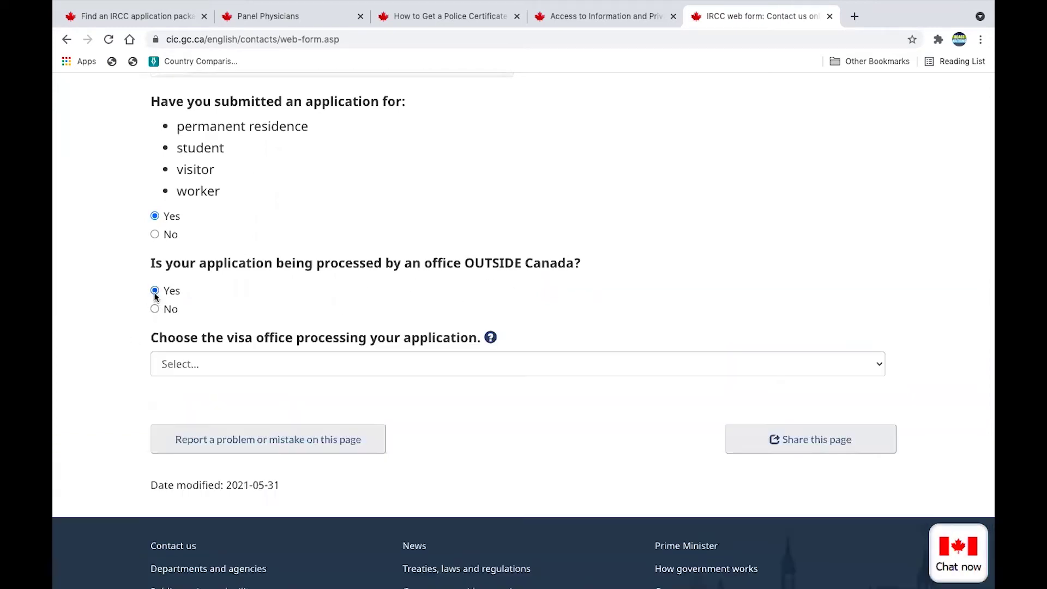
pyautogui.click(247, 360)
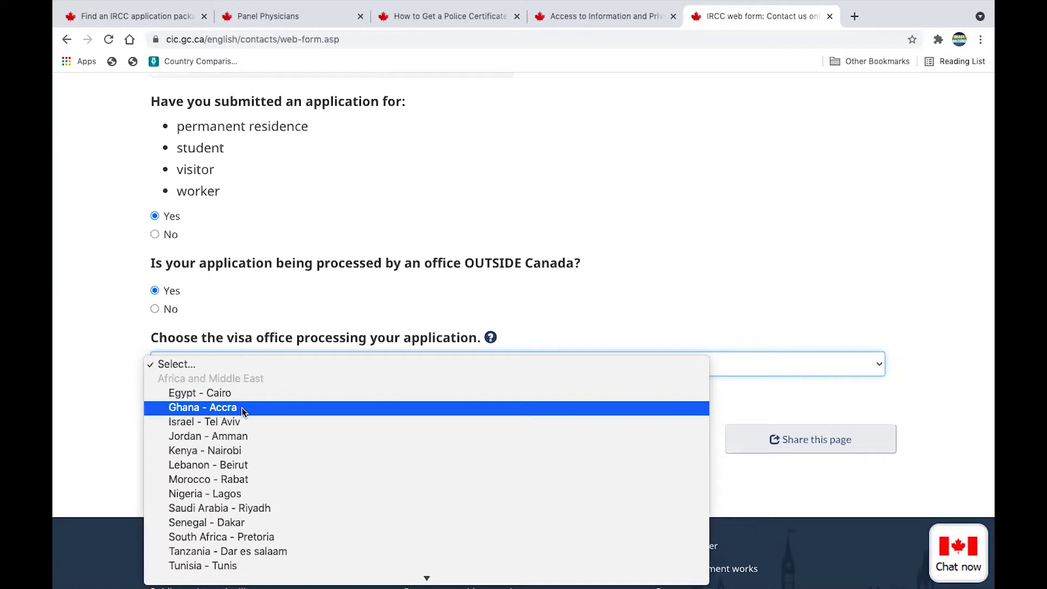
pyautogui.click(241, 408)
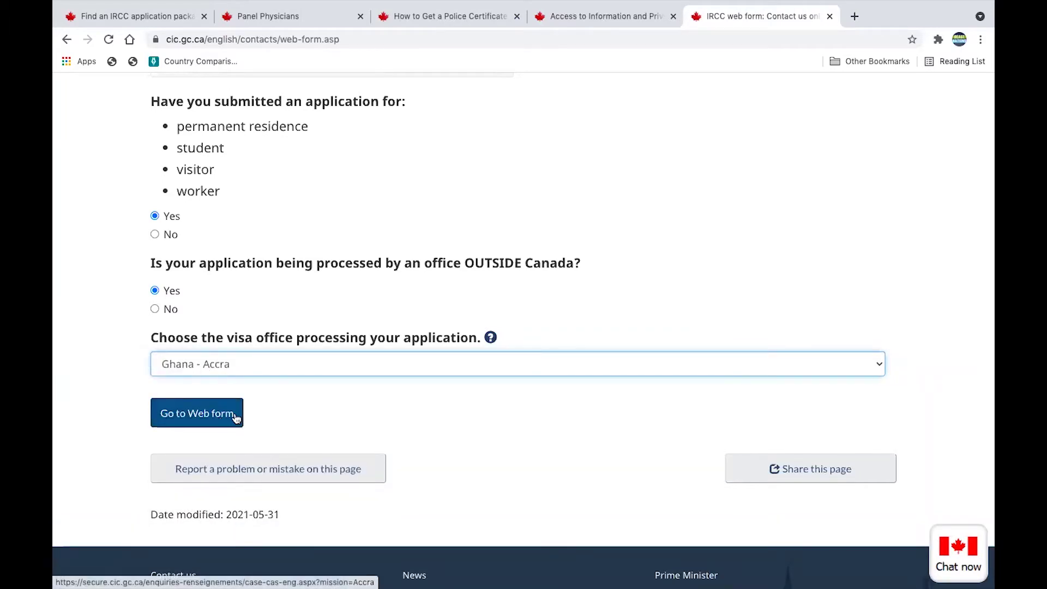
# Compare the submitted-application answers, settle on No, and go to the web form.
pyautogui.scroll(5, 235, 416)
pyautogui.scroll(-1, 234, 418)
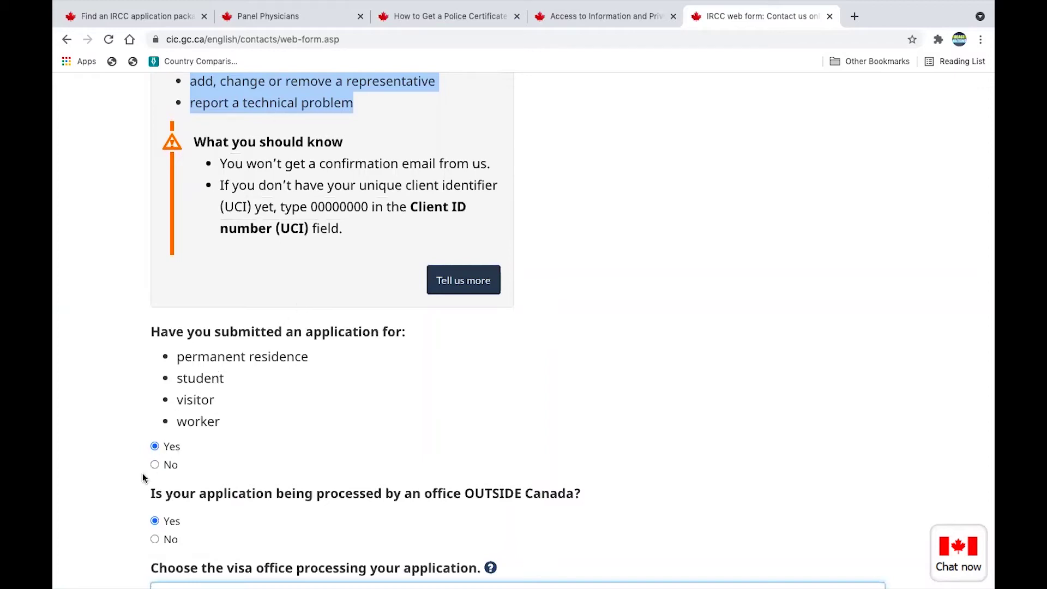
pyautogui.click(155, 465)
pyautogui.scroll(-3, 303, 461)
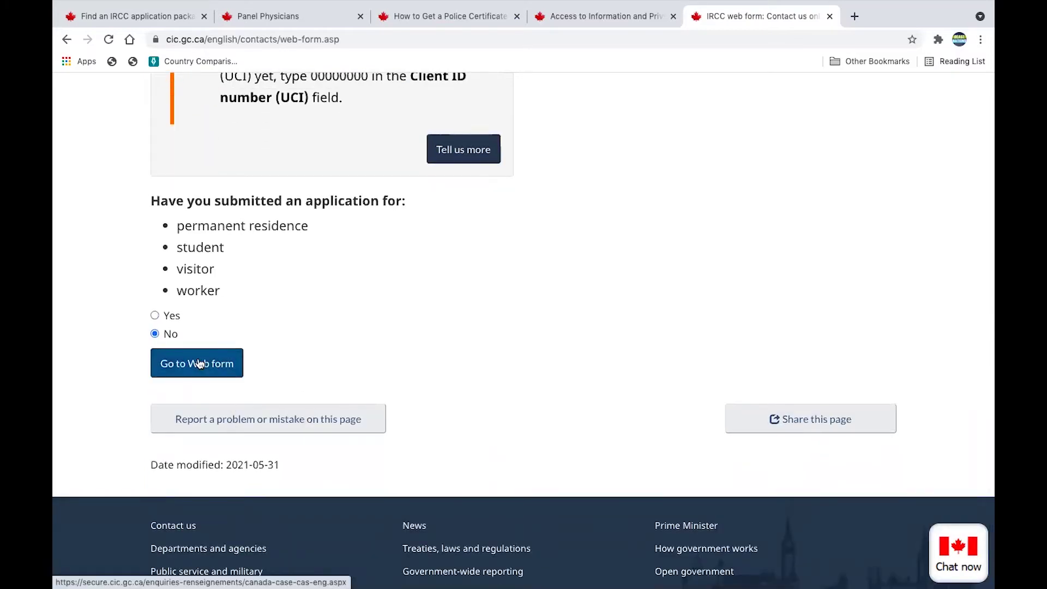
pyautogui.click(154, 315)
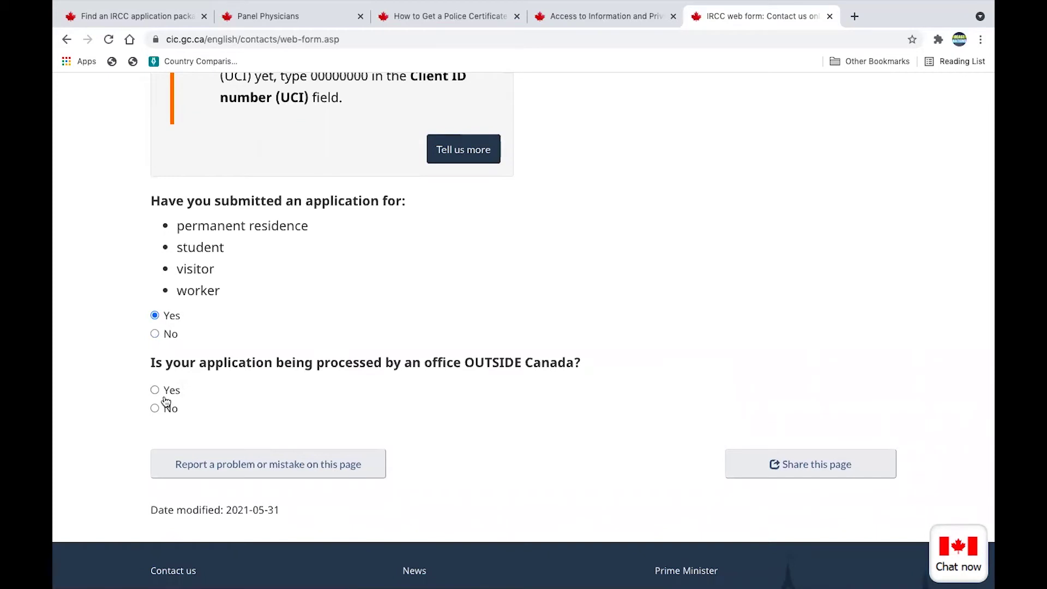
pyautogui.click(154, 334)
pyautogui.click(194, 370)
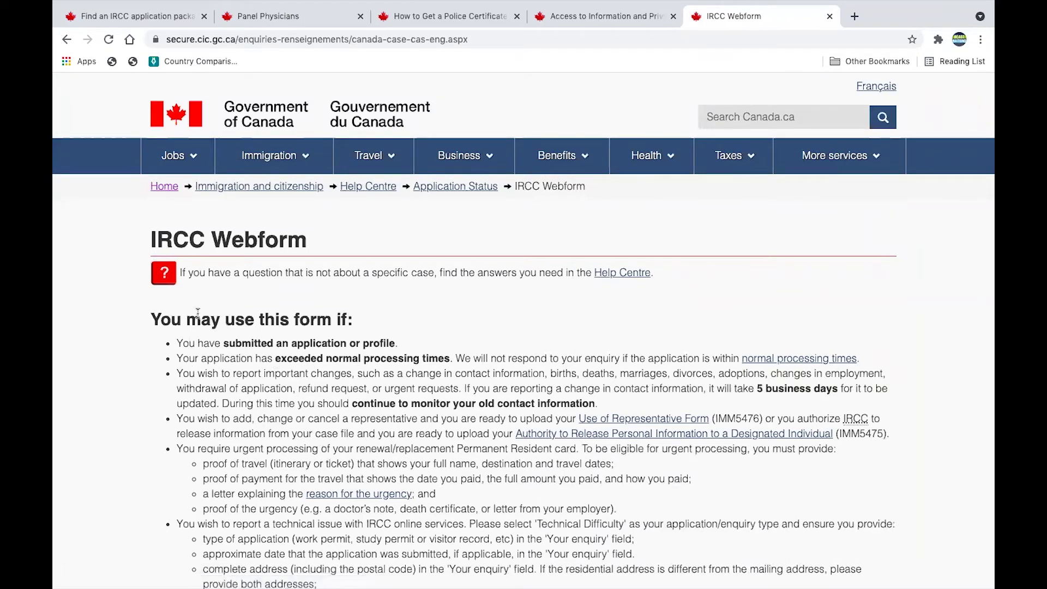
# Examine the conditions under "You may use this form if" on the IRCC Webform page.
pyautogui.scroll(-2, 280, 268)
pyautogui.scroll(-2, 280, 267)
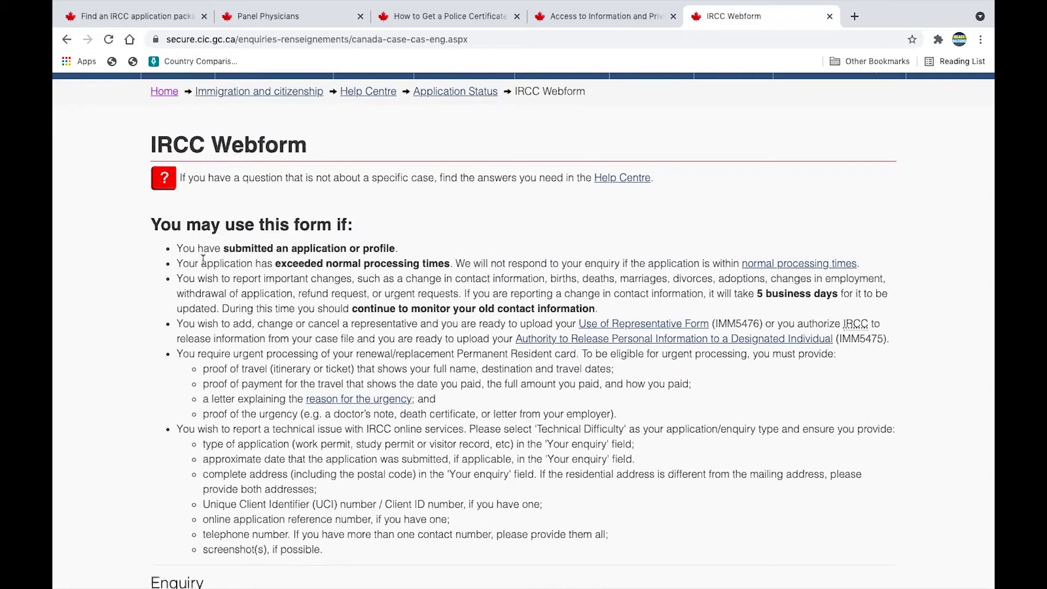
pyautogui.moveTo(164, 250); pyautogui.dragTo(232, 279)
pyautogui.moveTo(313, 487); pyautogui.dragTo(315, 442)
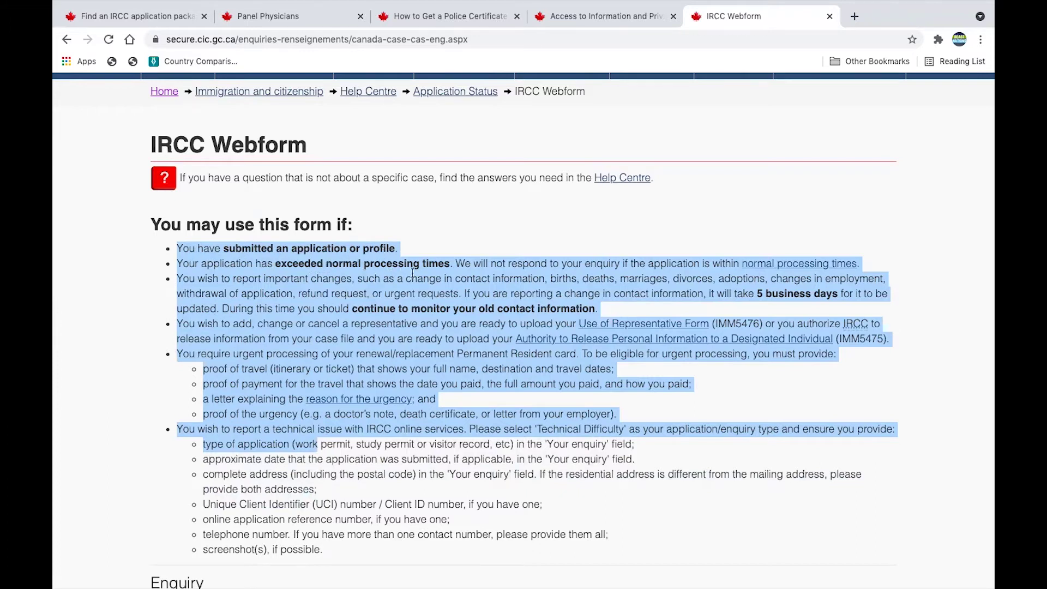
pyautogui.click(611, 385)
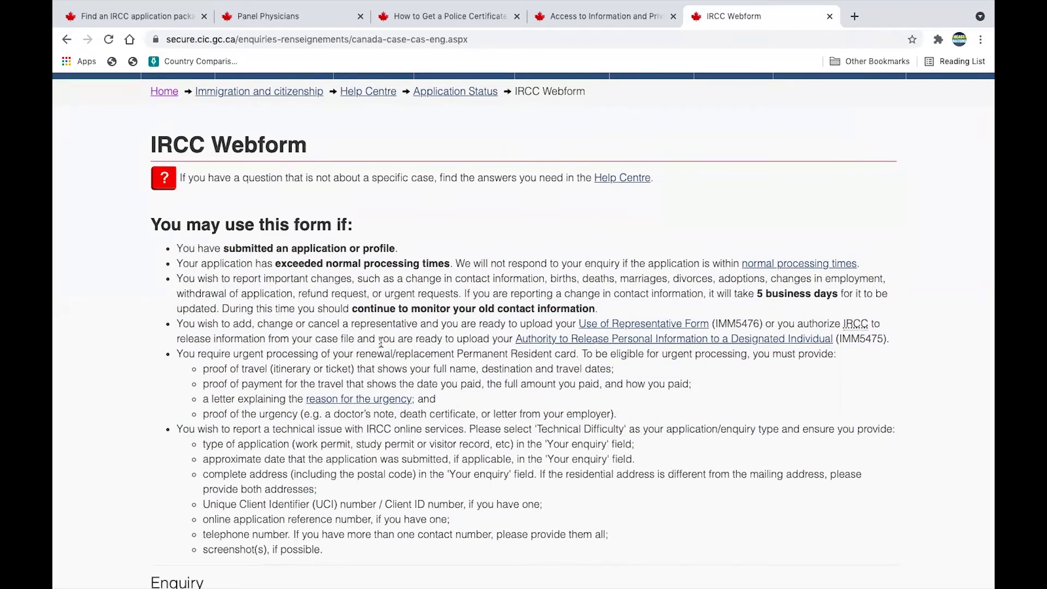
pyautogui.scroll(1, 381, 342)
pyautogui.scroll(-3, 381, 341)
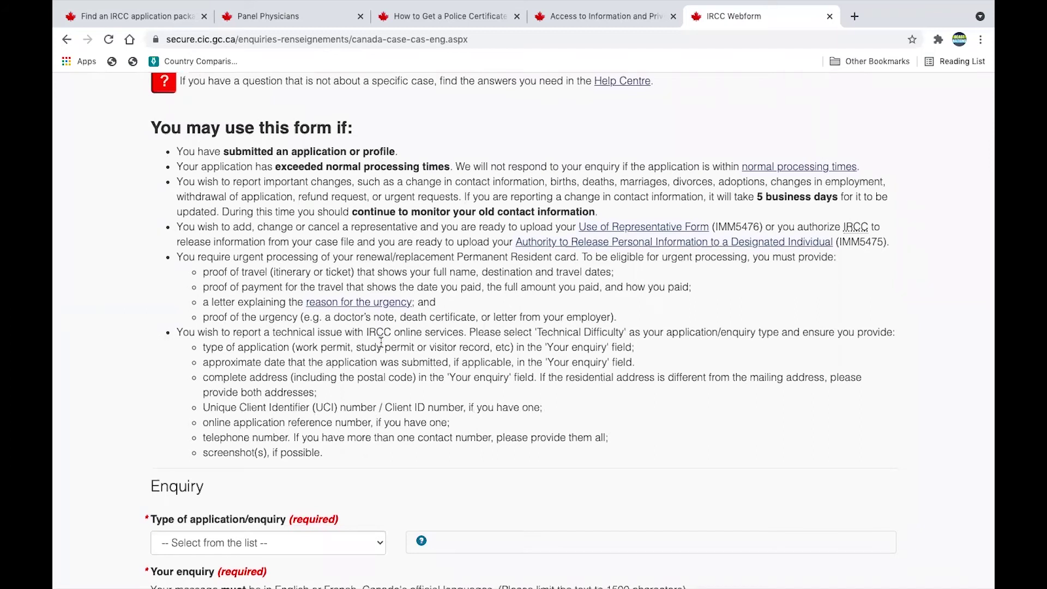
pyautogui.scroll(2, 381, 342)
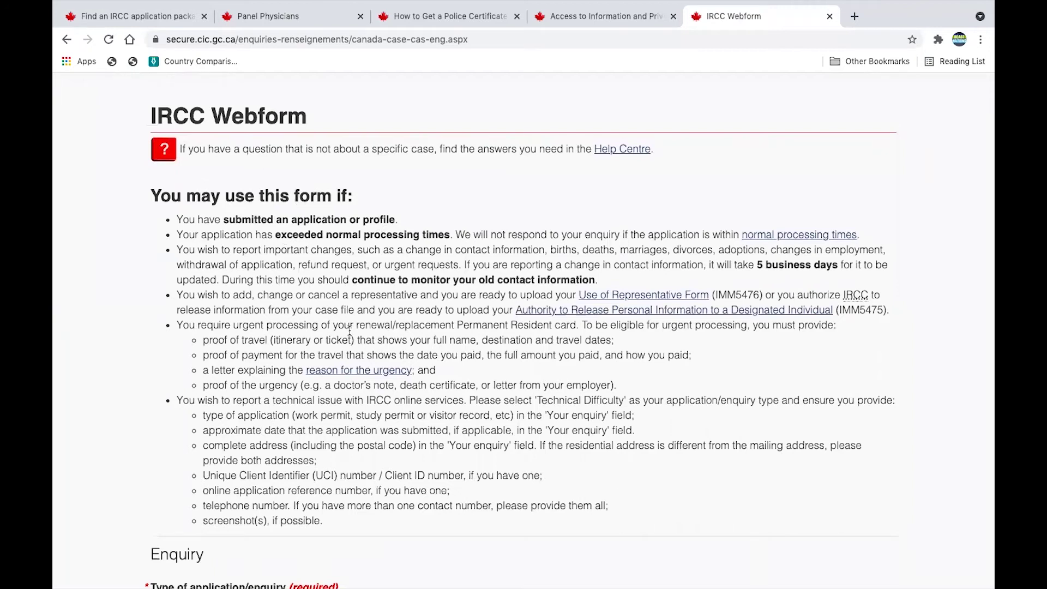
pyautogui.scroll(1, 517, 554)
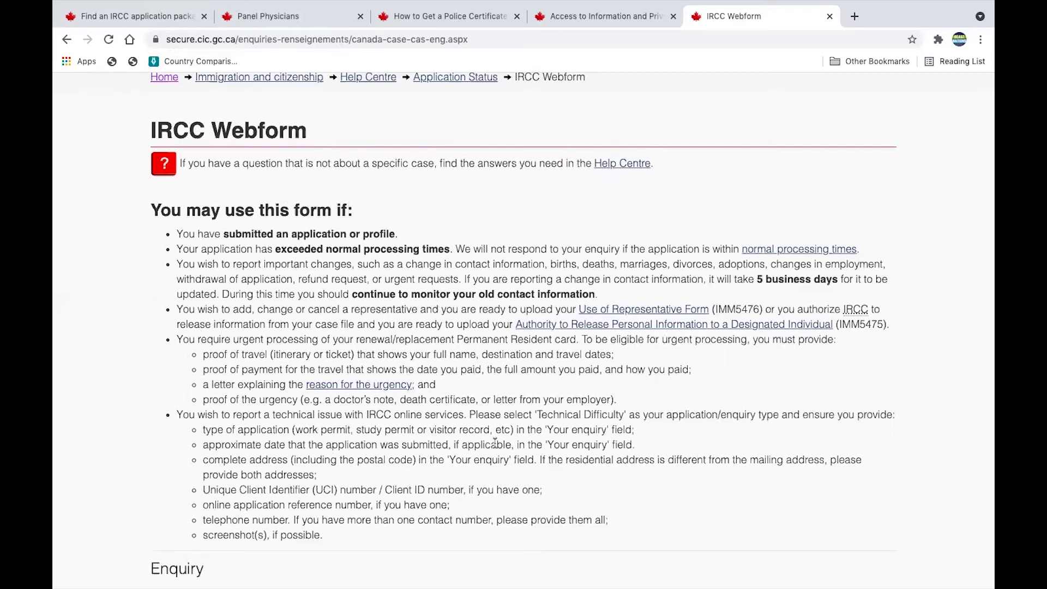
# Look through the options in both enquiry type lists, keeping Temporary Residence (applied online) and its Study Permit entry.
pyautogui.scroll(-5, 495, 443)
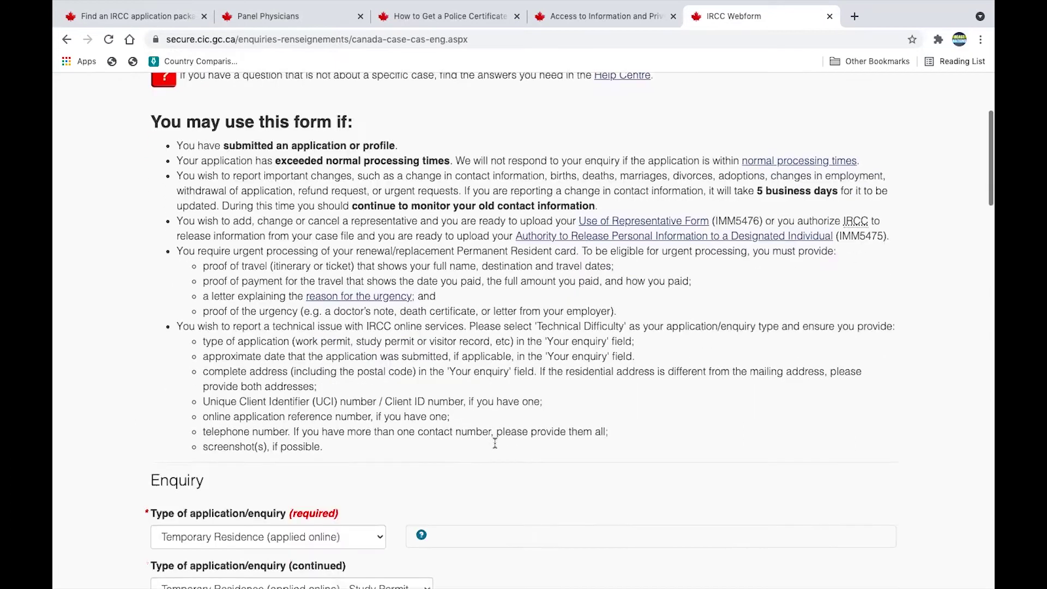
pyautogui.scroll(-1, 494, 440)
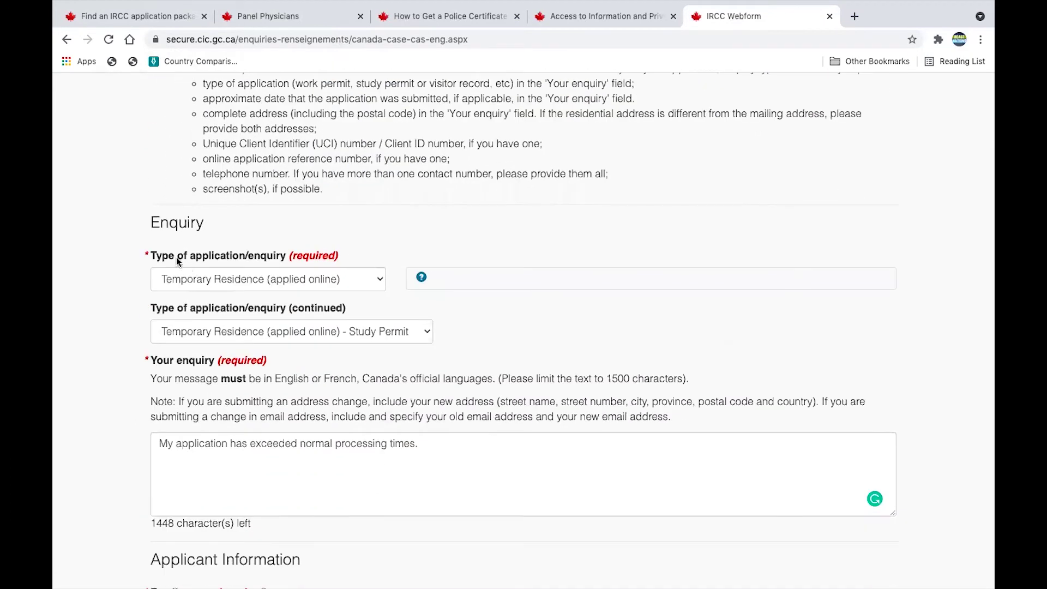
pyautogui.click(380, 285)
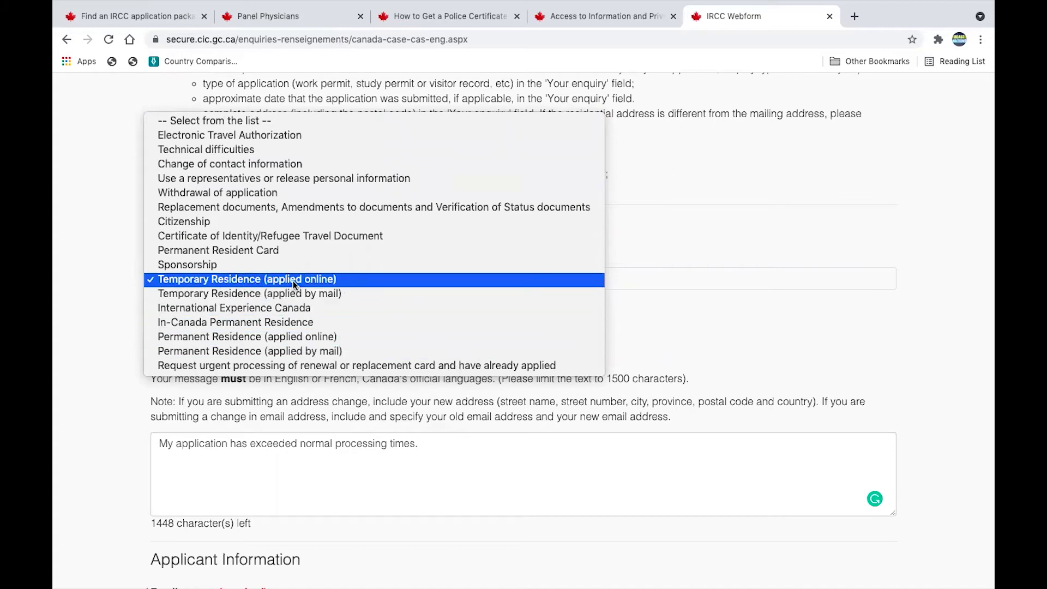
pyautogui.click(720, 338)
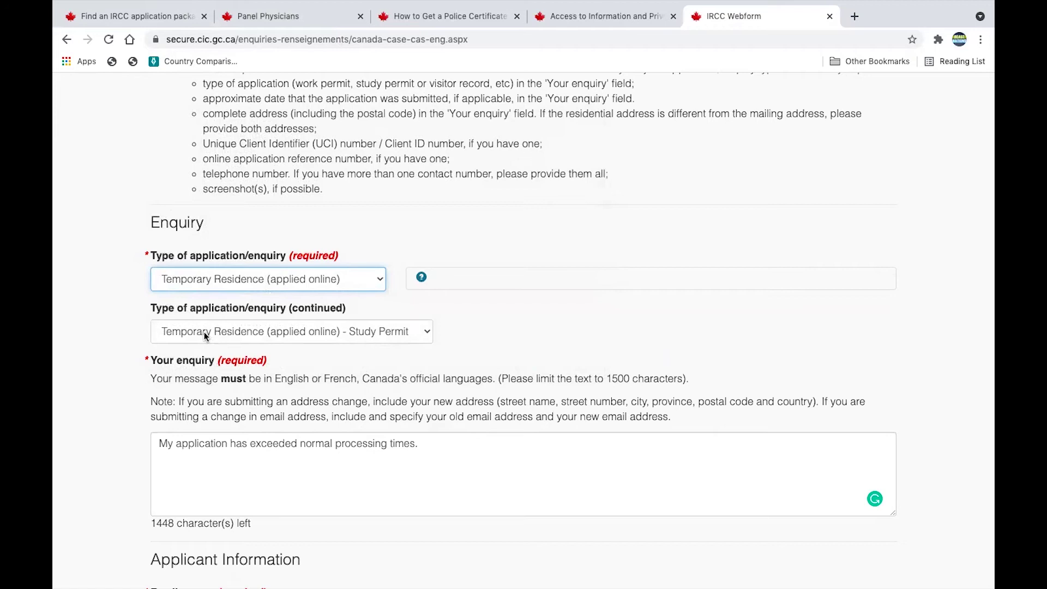
pyautogui.click(372, 334)
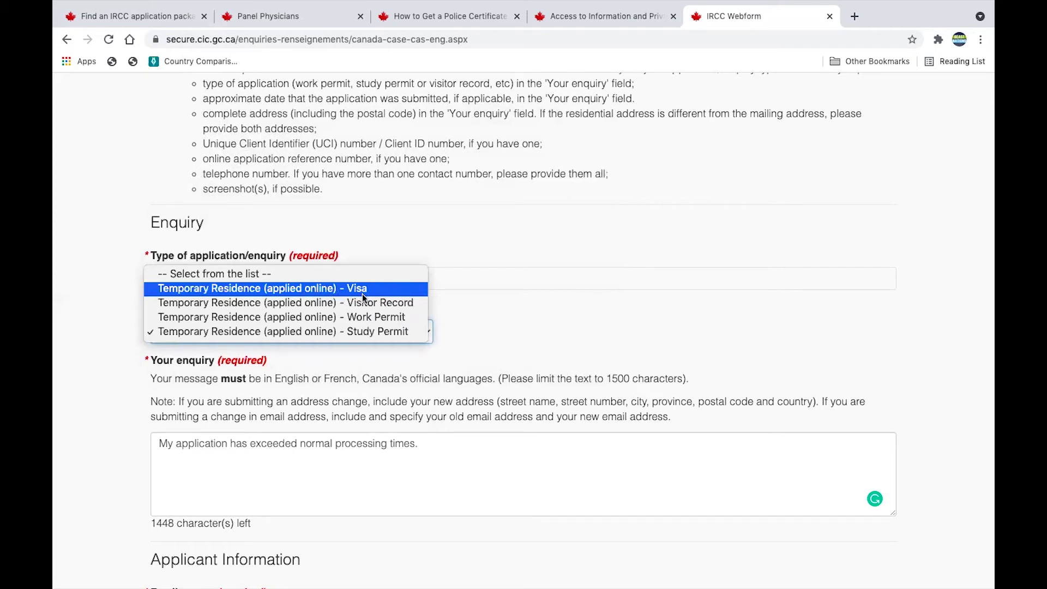
pyautogui.click(508, 341)
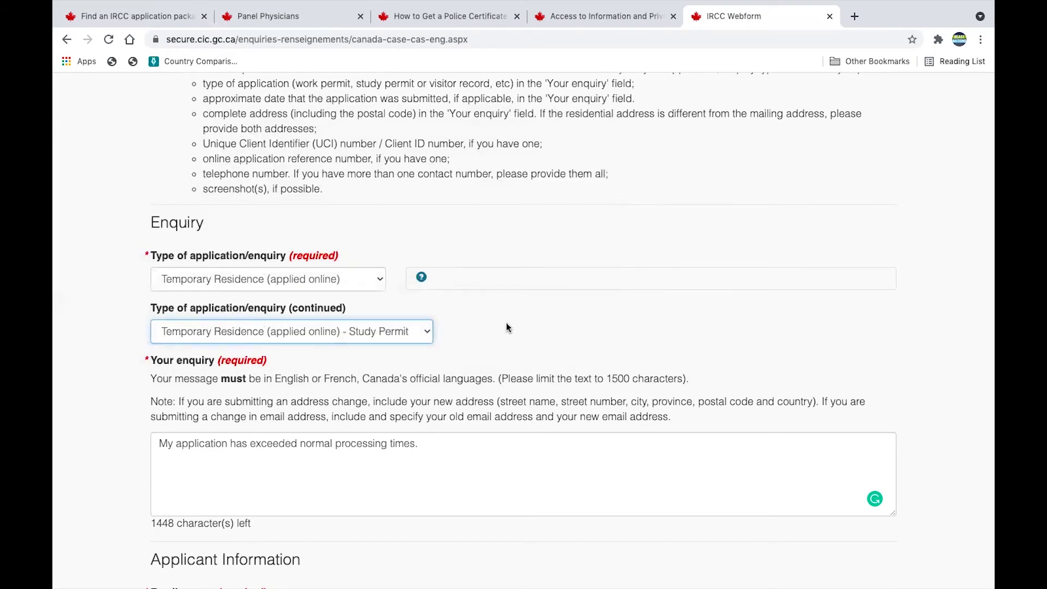
# Review the enquiry message and the applicant information fields, from the family name to the contact numbers.
pyautogui.scroll(-3, 508, 344)
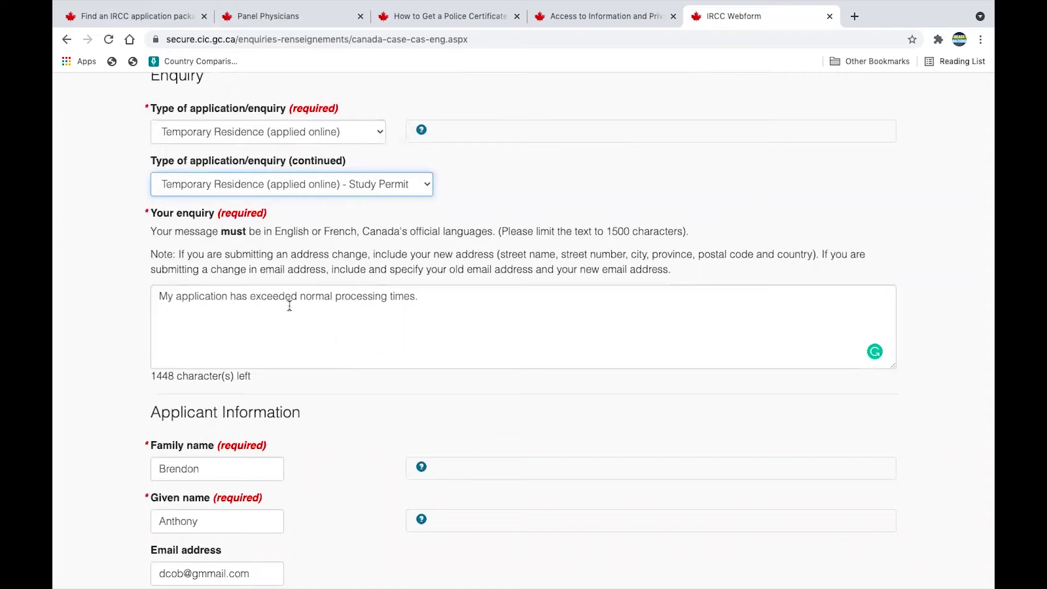
pyautogui.scroll(-2, 442, 332)
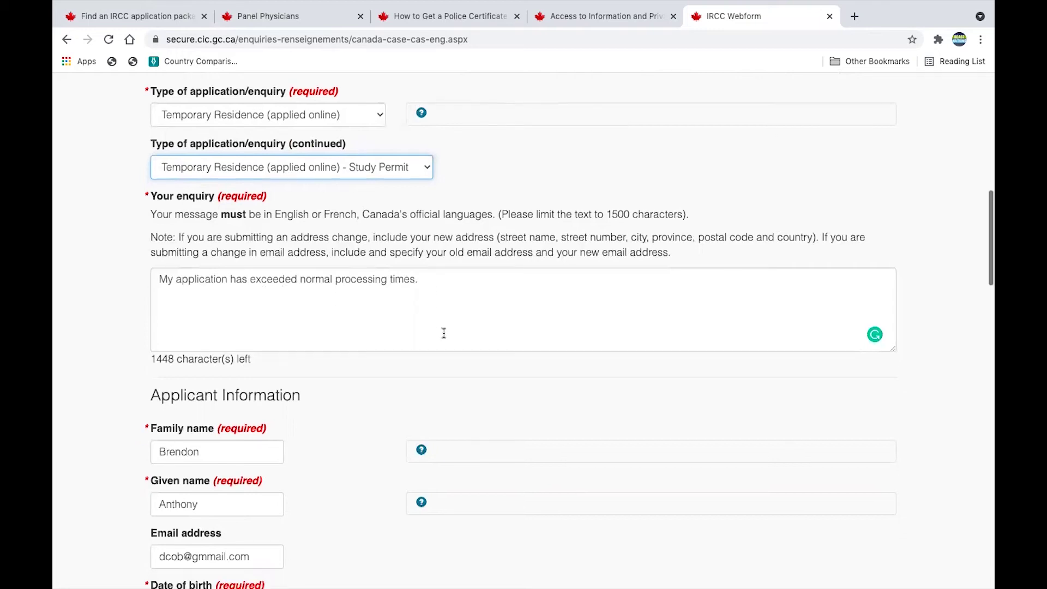
pyautogui.scroll(2, 443, 333)
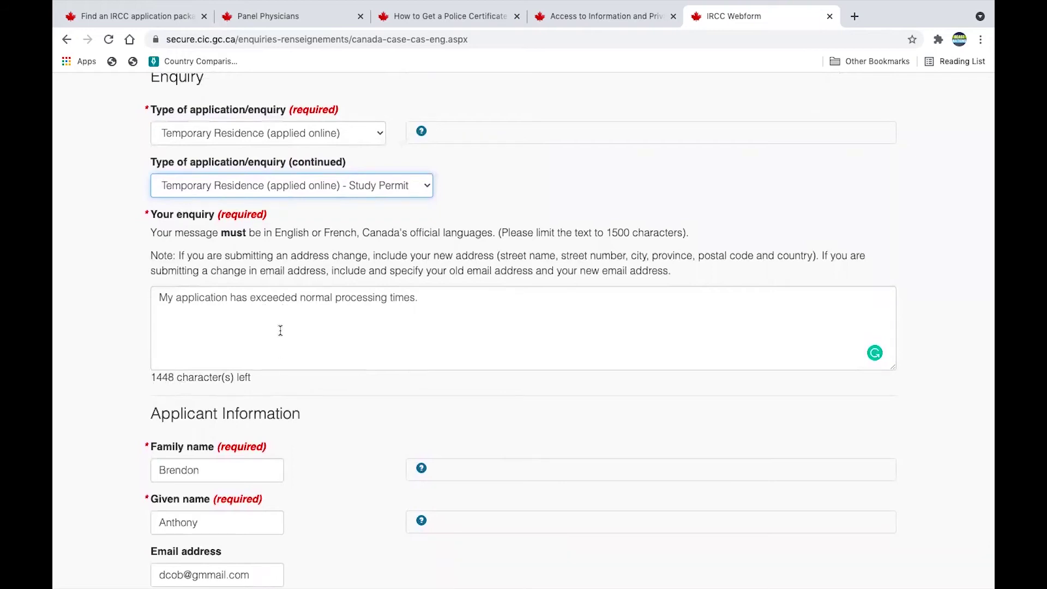
pyautogui.scroll(-4, 296, 344)
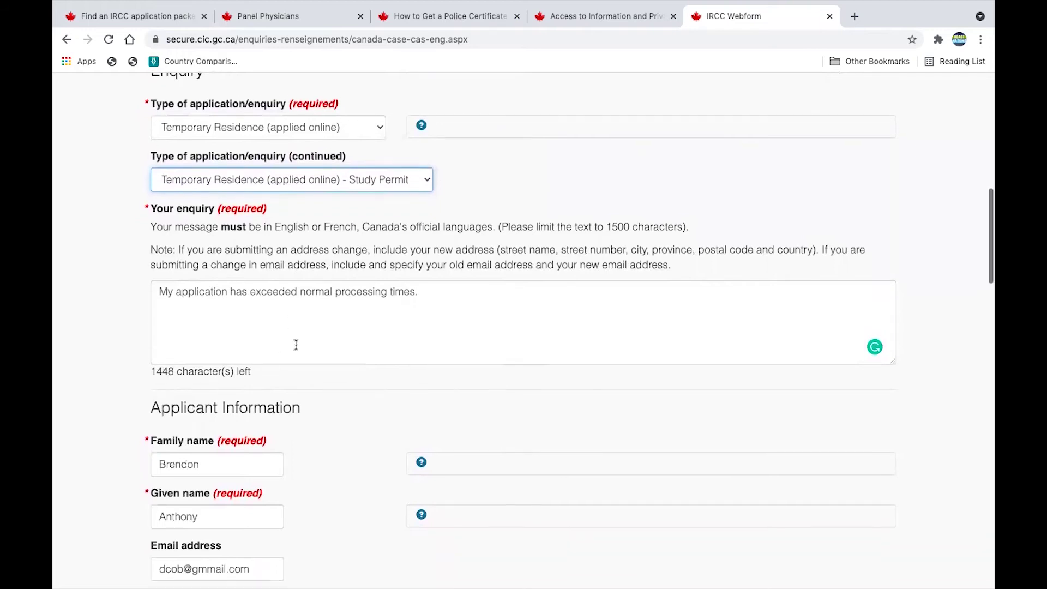
pyautogui.scroll(-5, 296, 344)
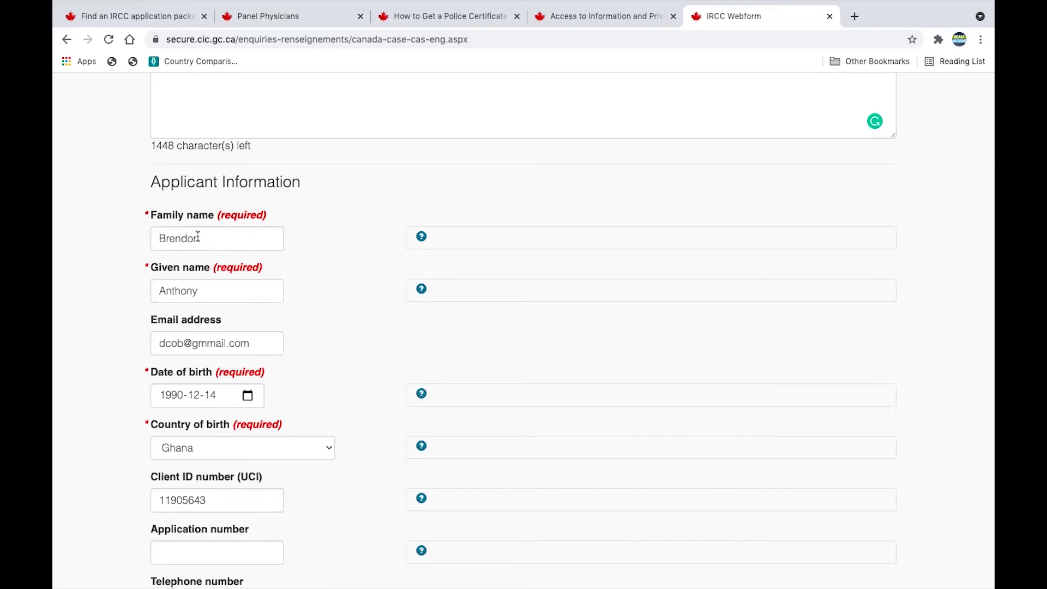
pyautogui.scroll(-1, 217, 235)
pyautogui.scroll(-1, 215, 249)
pyautogui.scroll(-2, 215, 248)
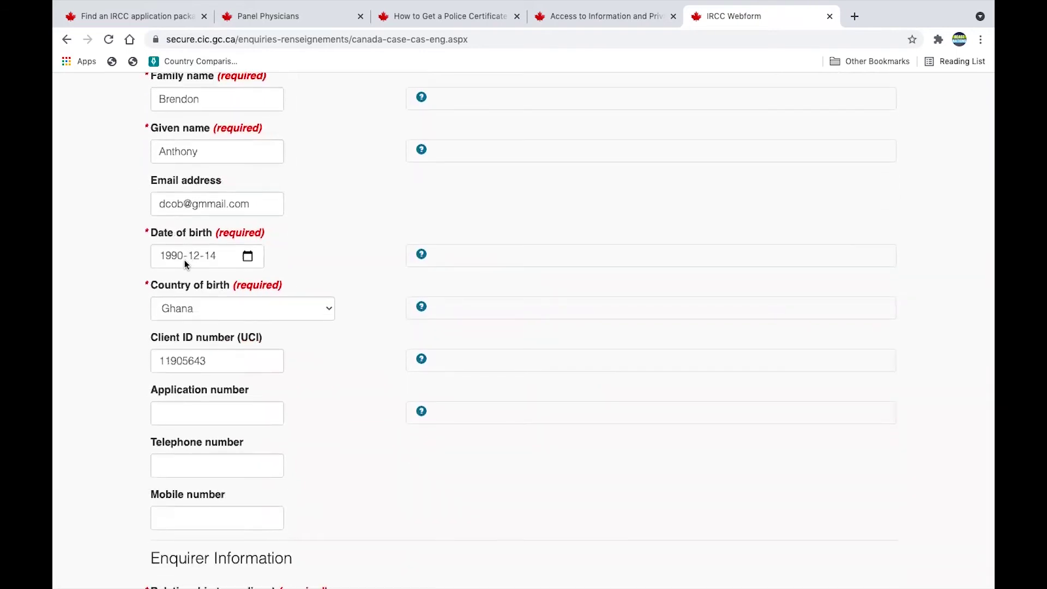
# Review the remaining applicant fields and look through the enquirer's relationship options, keeping Applicant.
pyautogui.scroll(-1, 214, 306)
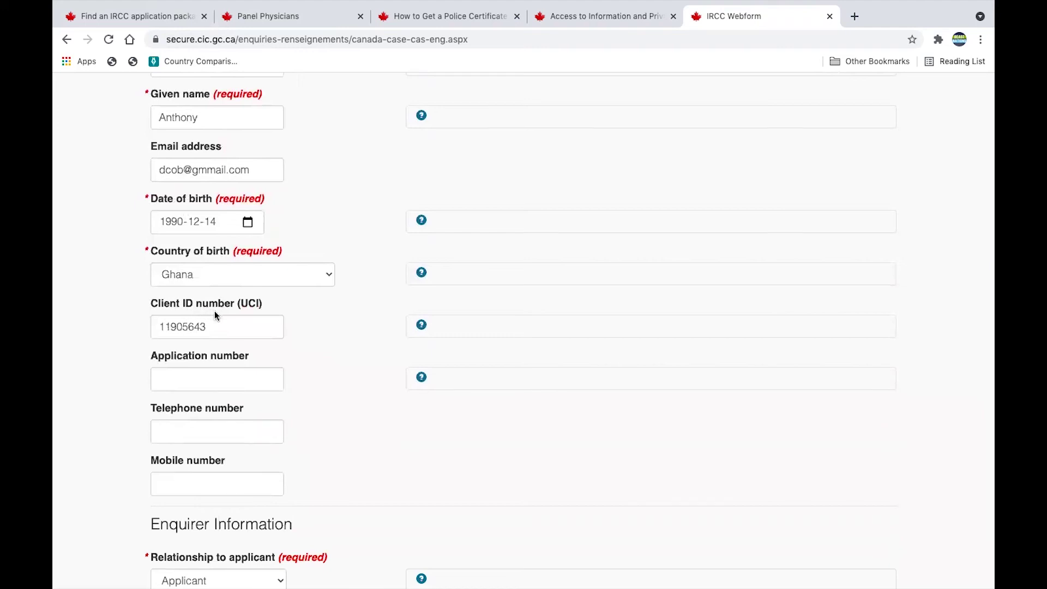
pyautogui.scroll(-2, 260, 360)
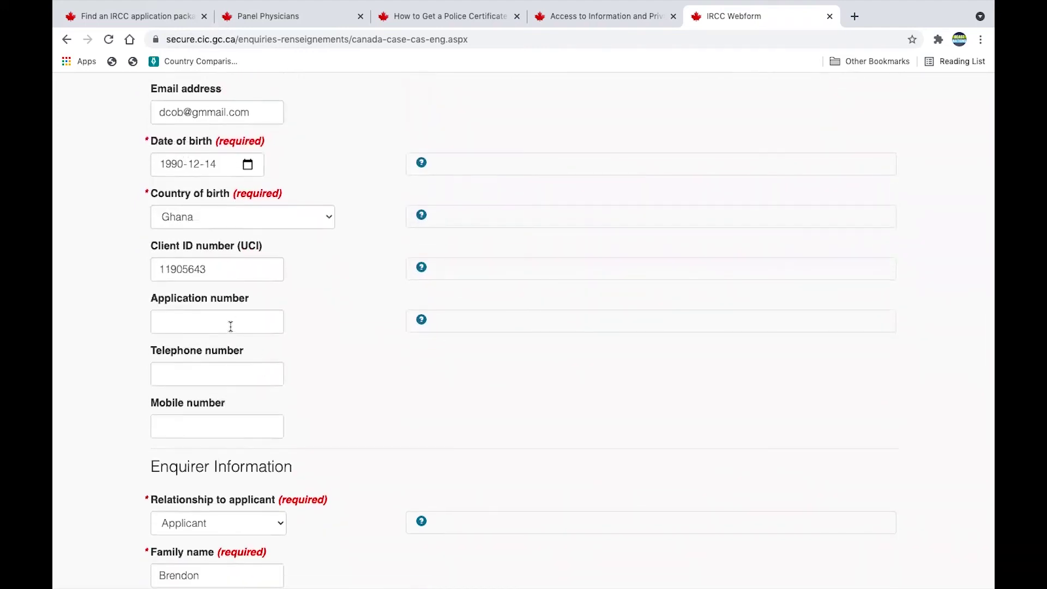
pyautogui.scroll(-1, 271, 354)
pyautogui.scroll(-3, 271, 354)
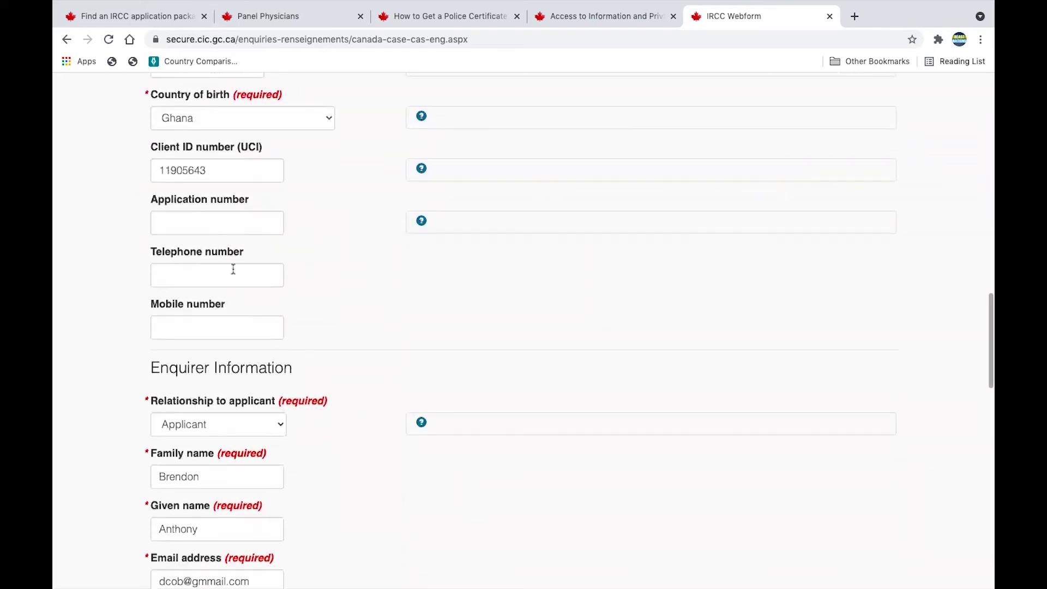
pyautogui.scroll(-3, 244, 280)
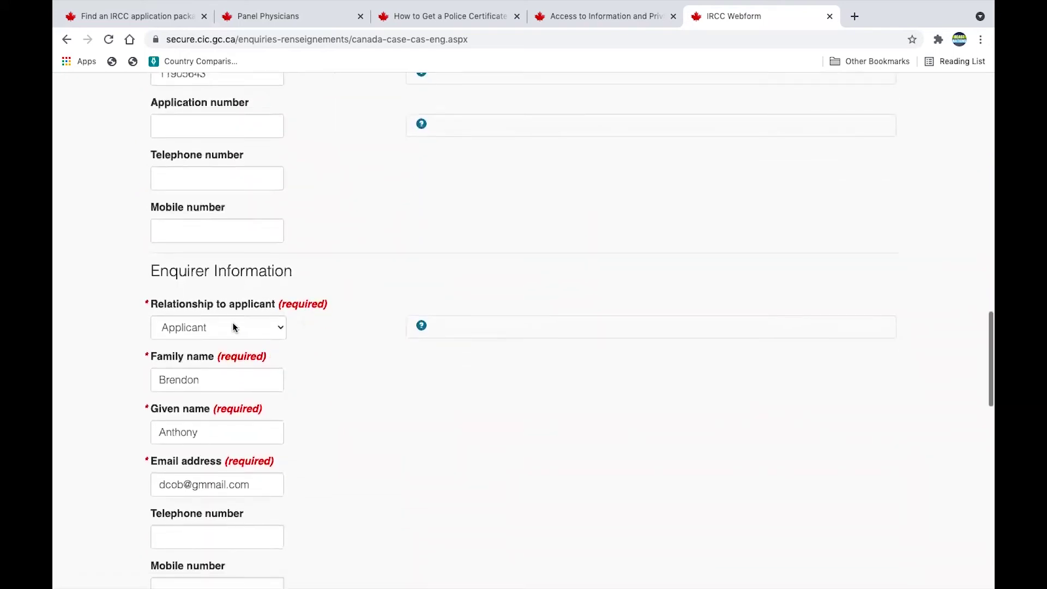
pyautogui.click(281, 330)
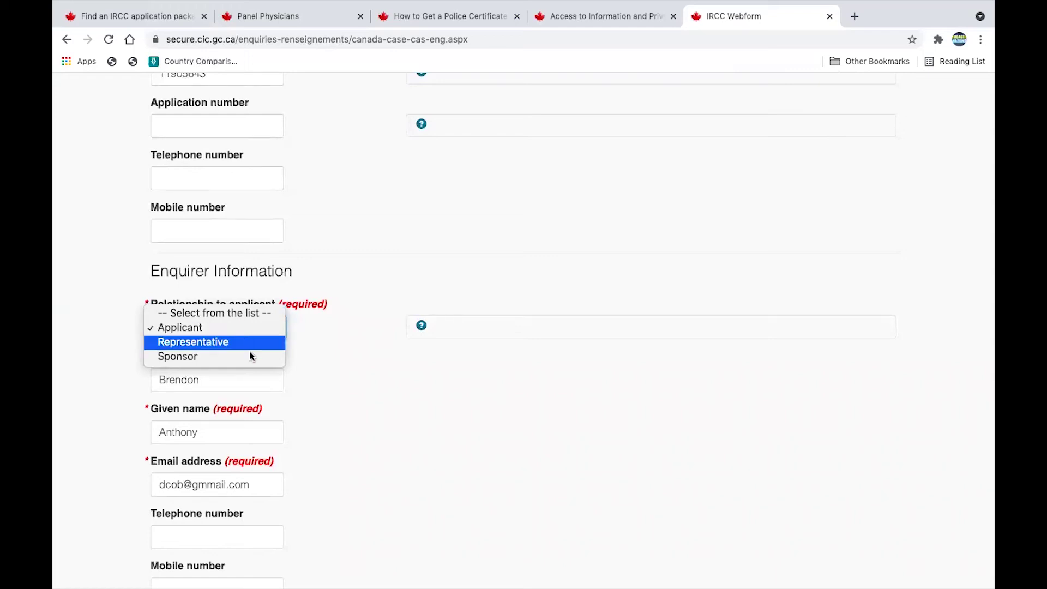
pyautogui.click(390, 416)
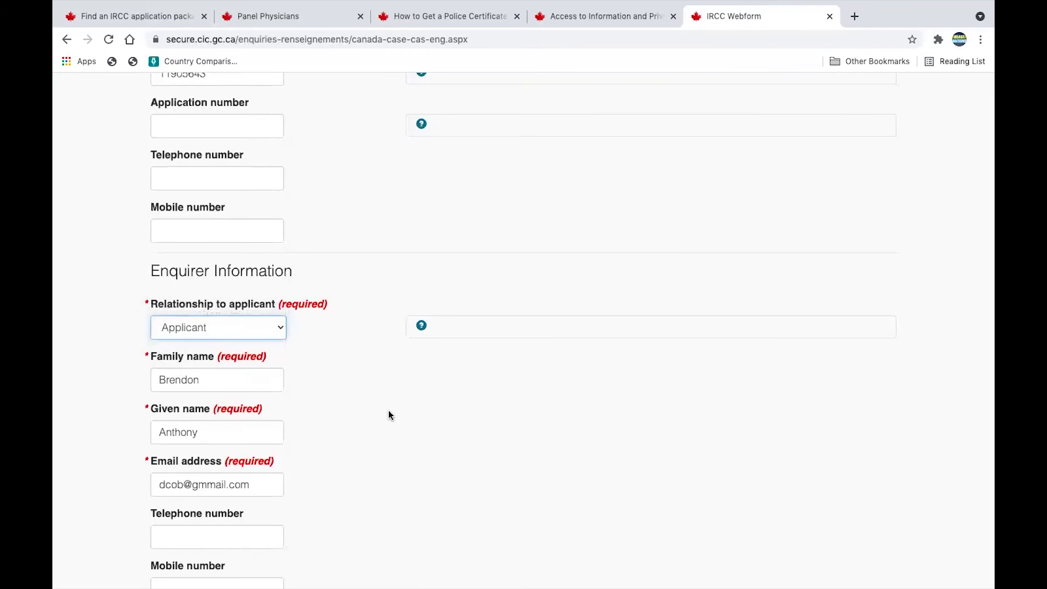
# Check the enquirer details and the agreed consent and disclaimer, and continue to the next page of the web form.
pyautogui.scroll(-1, 391, 415)
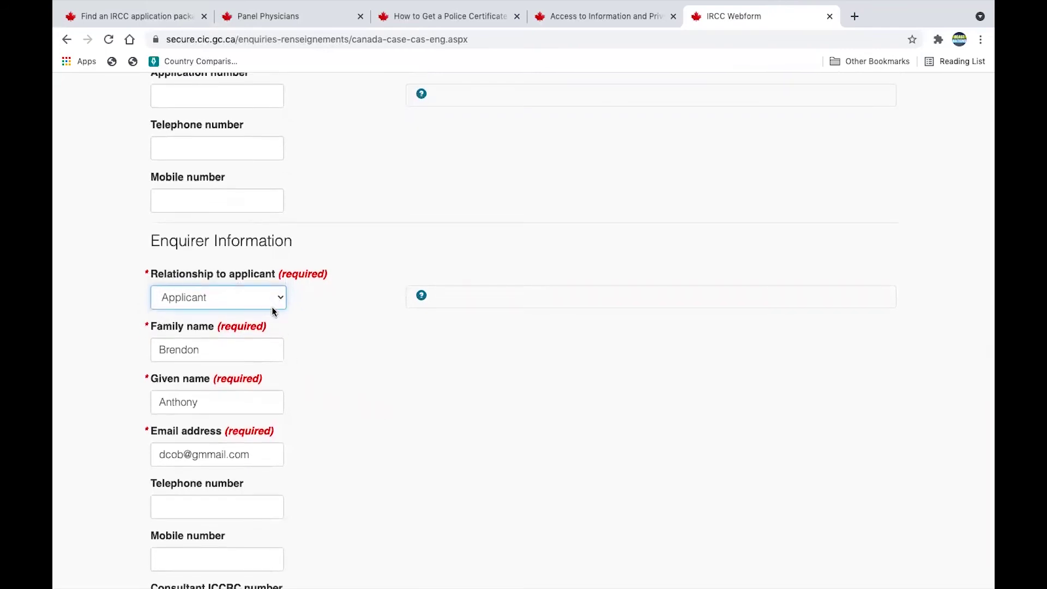
pyautogui.scroll(-6, 306, 499)
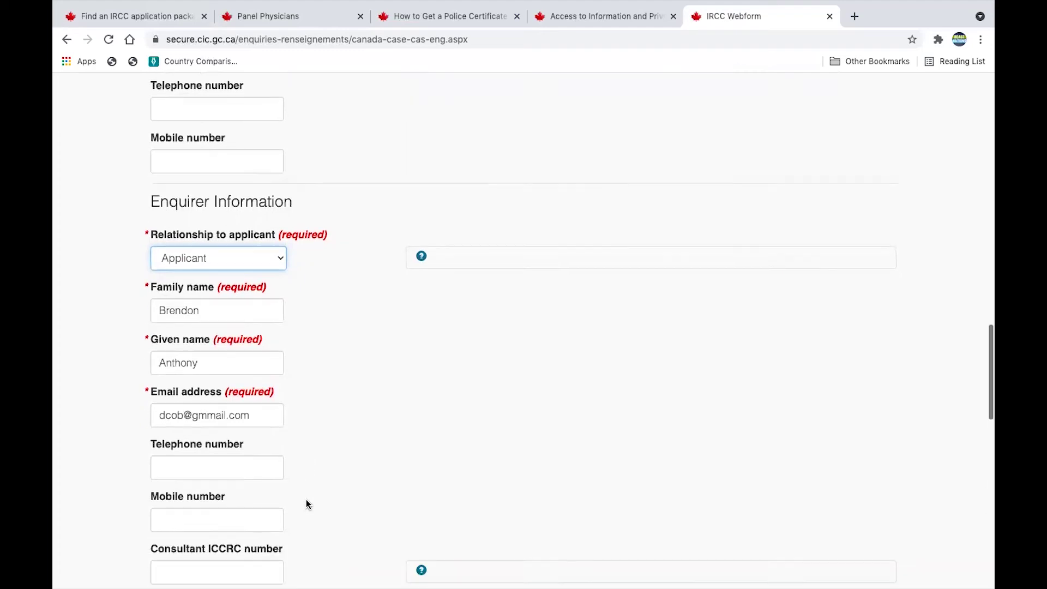
pyautogui.scroll(-3, 302, 356)
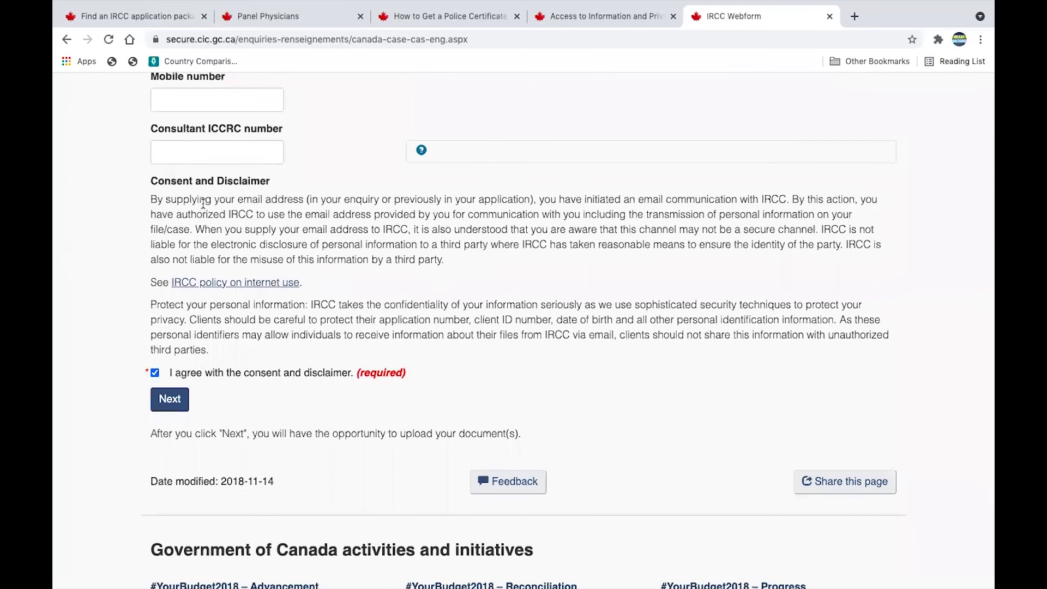
pyautogui.click(176, 405)
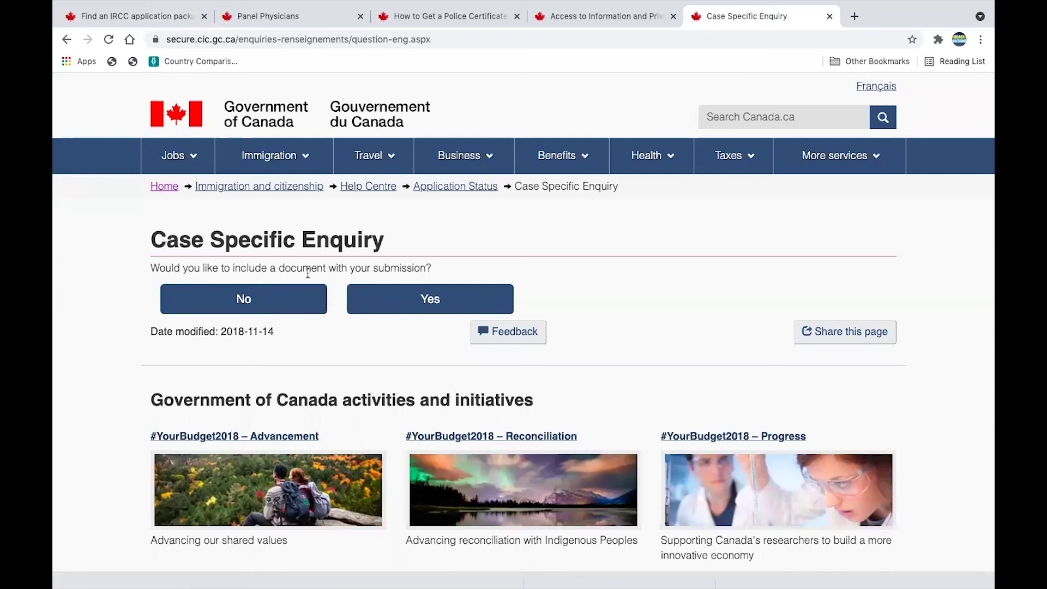
# View the document upload page, but submit the enquiry without a document, confirming the email address and date of birth.
pyautogui.click(425, 304)
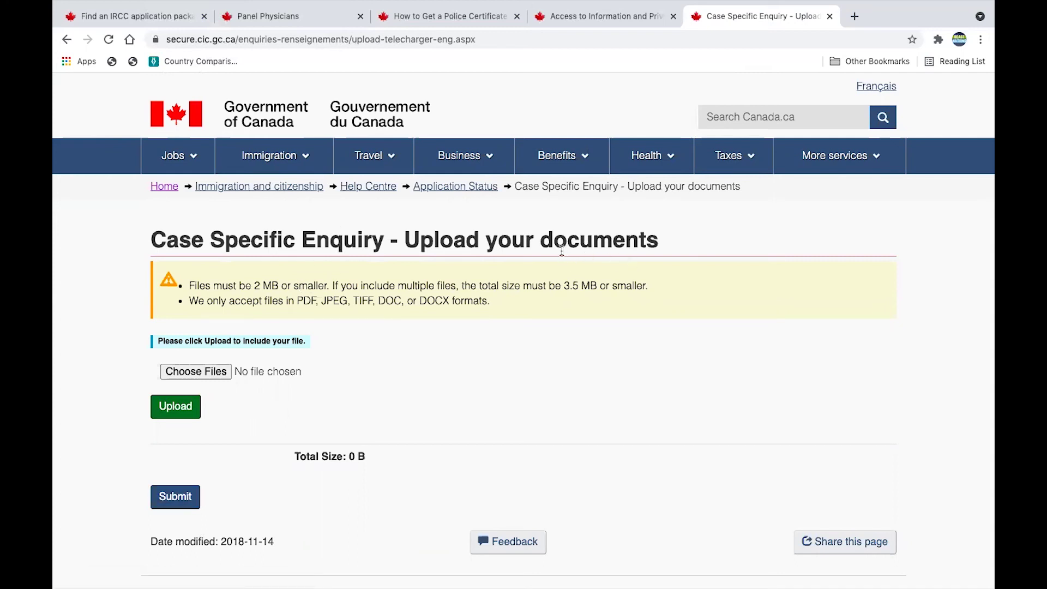
pyautogui.click(67, 41)
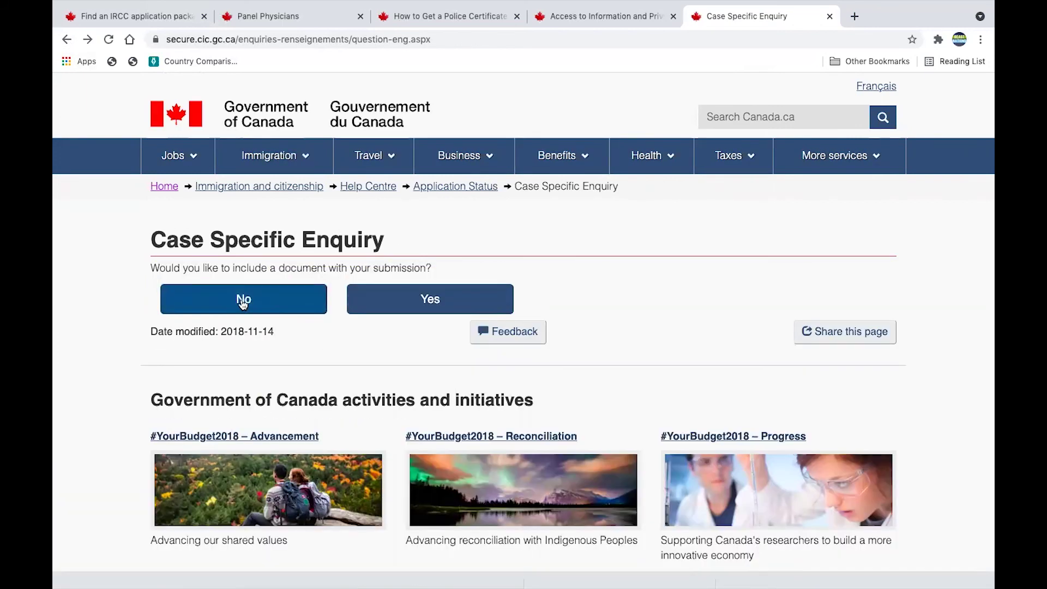
pyautogui.click(249, 313)
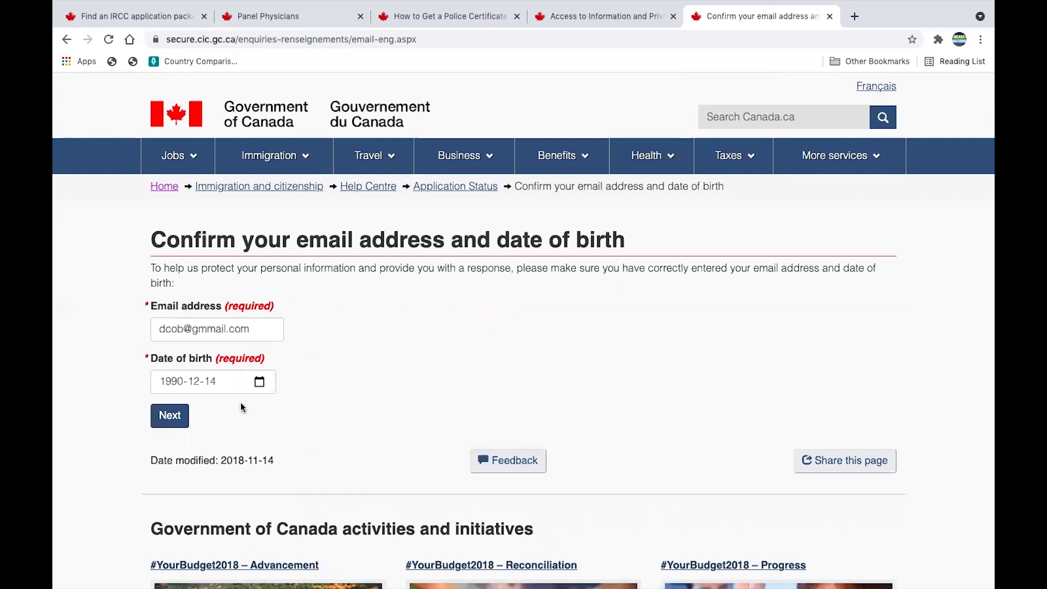
pyautogui.click(176, 420)
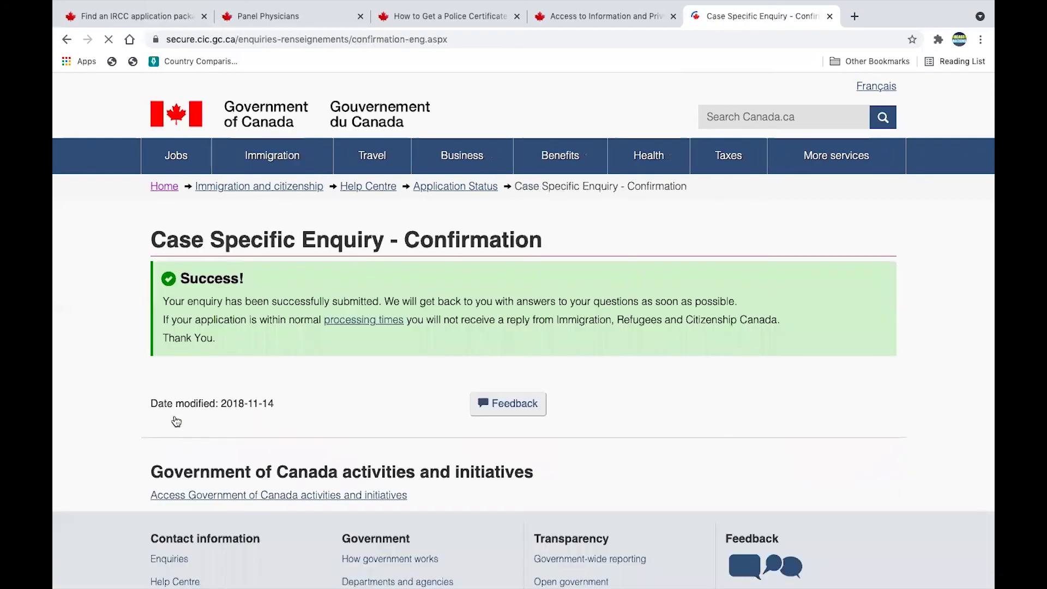